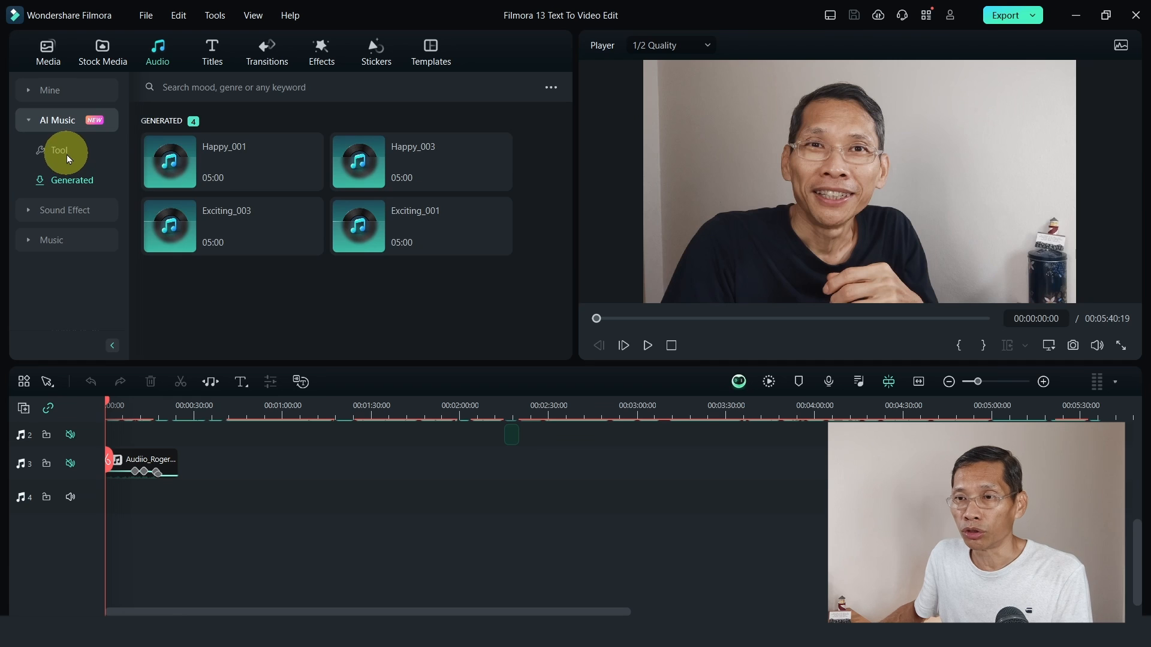
Open the AI Music Generator and set the music duration to 05:00.
{"action": "left_click", "coordinate": [66, 154]}
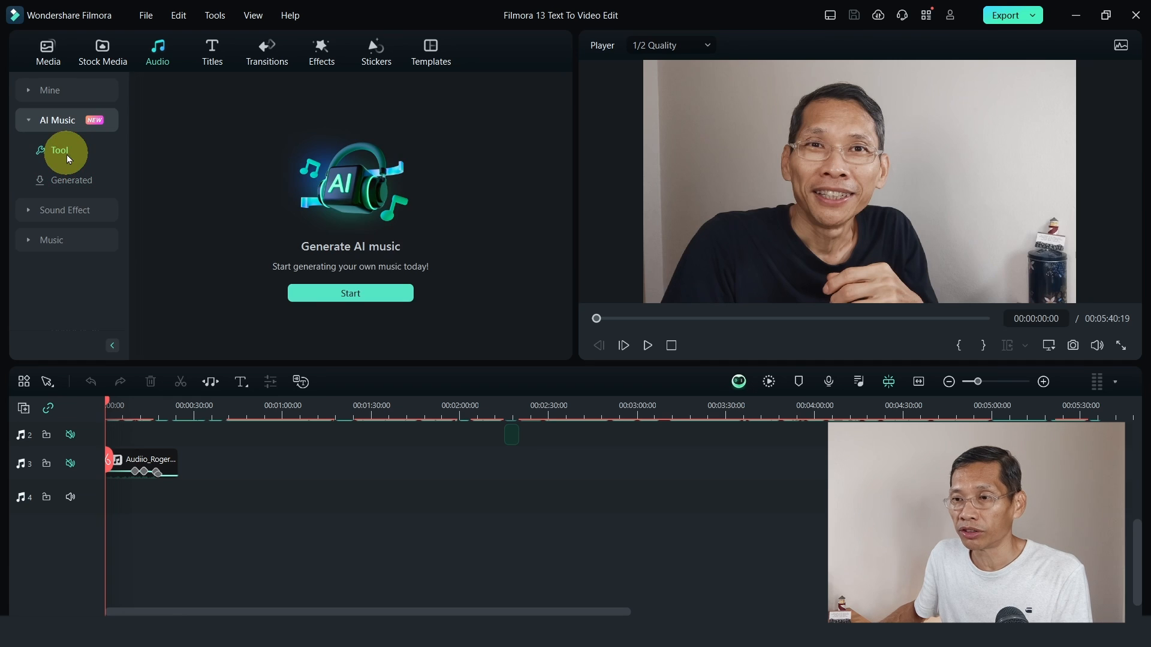
{"action": "left_click", "coordinate": [362, 294]}
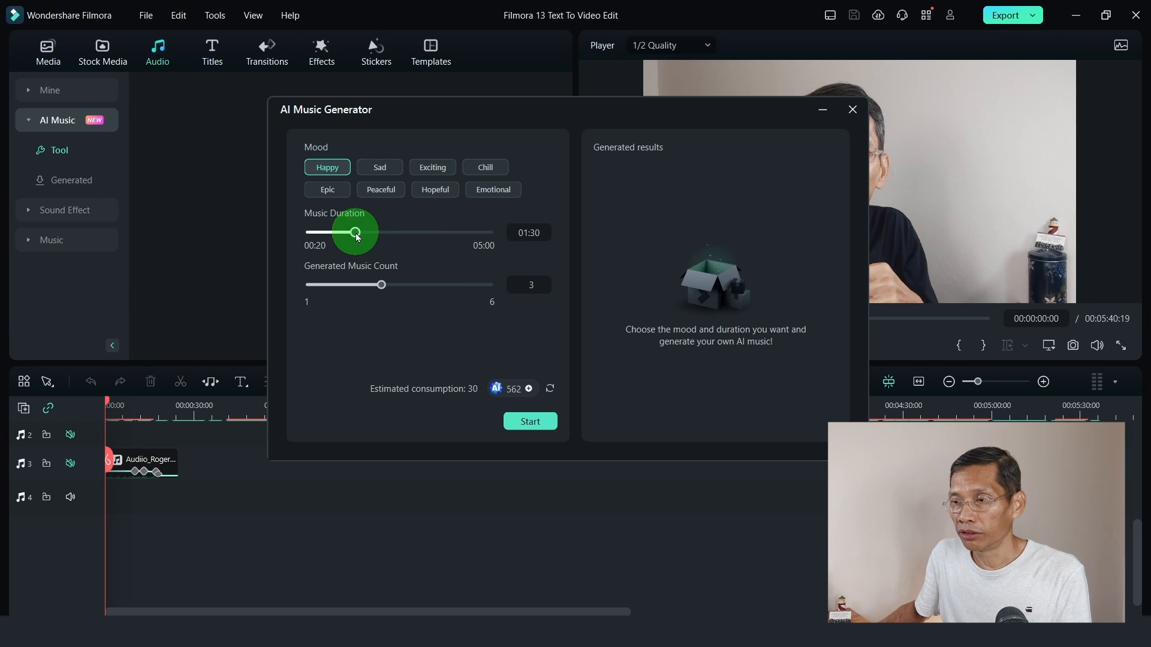
{"action": "left_click_drag", "start_coordinate": [356, 236], "coordinate": [505, 234]}
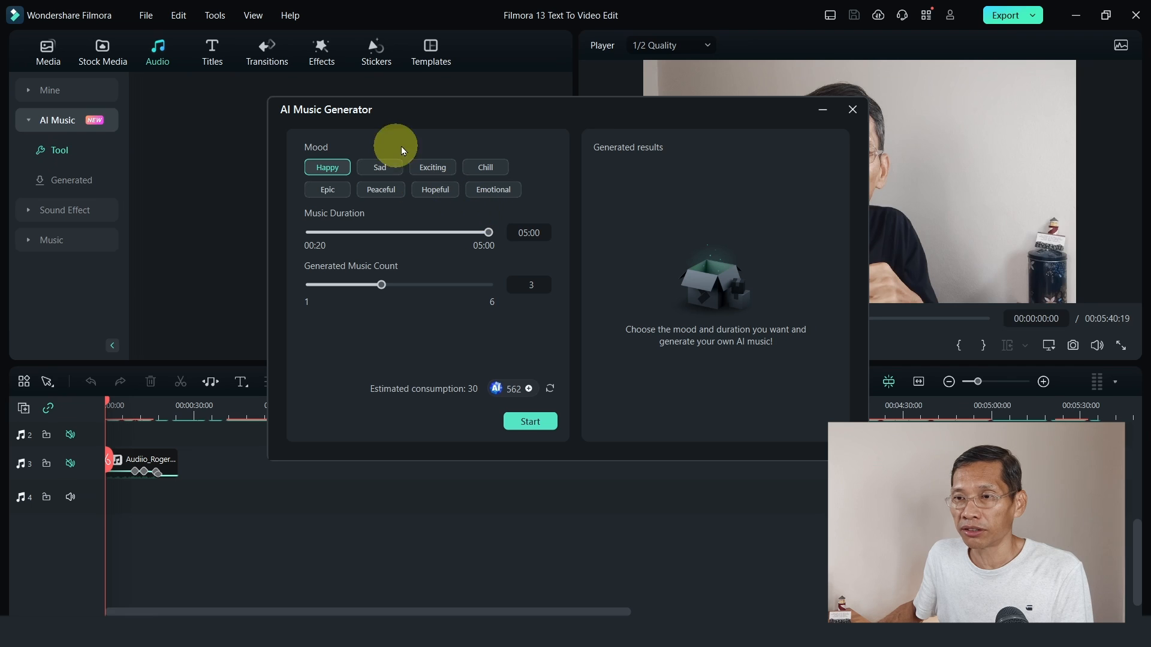
Check the generated music list, return to the generator, and generate 4 tracks with the Epic mood.
{"action": "left_click", "coordinate": [100, 188]}
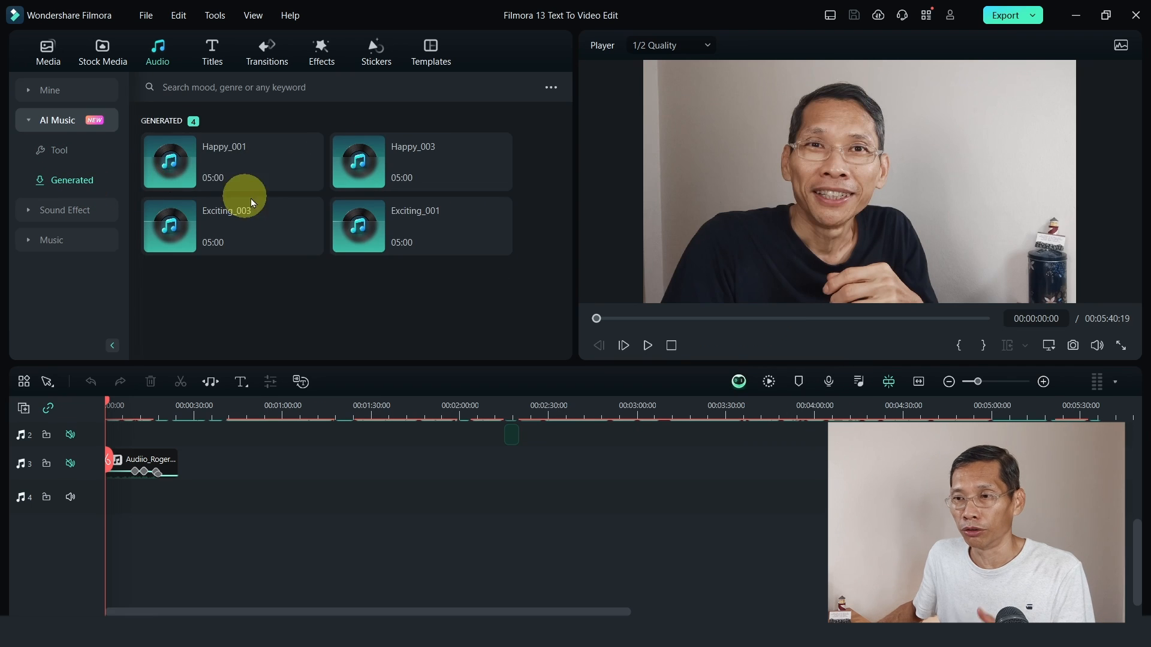
{"action": "left_click", "coordinate": [57, 151]}
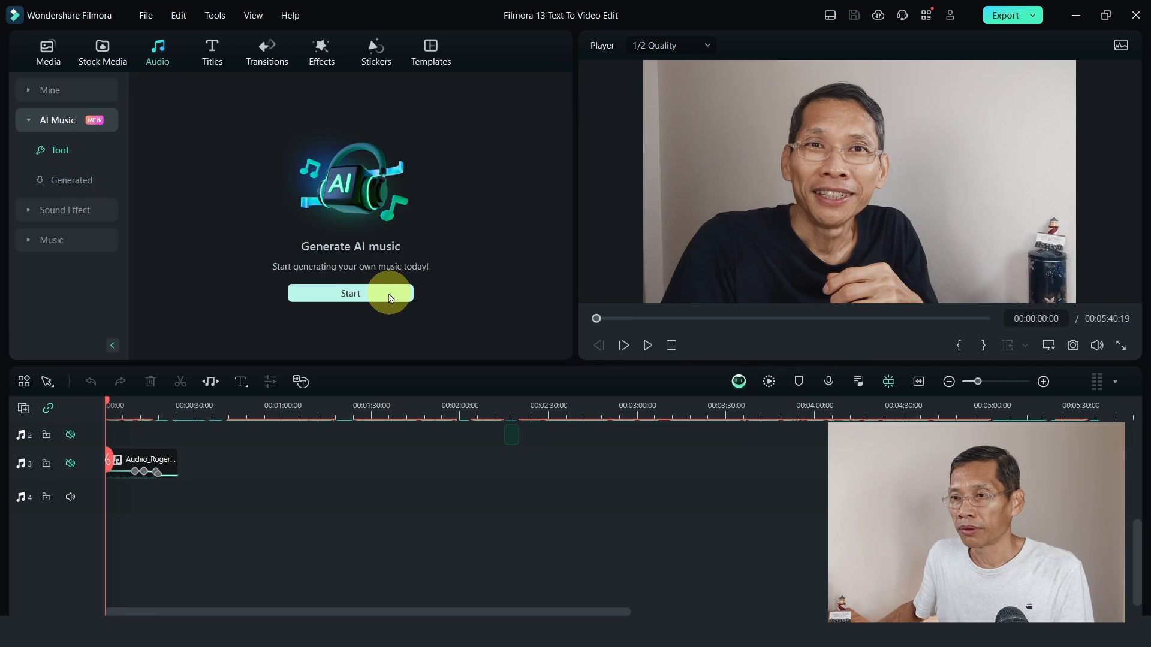
{"action": "left_click", "coordinate": [368, 291]}
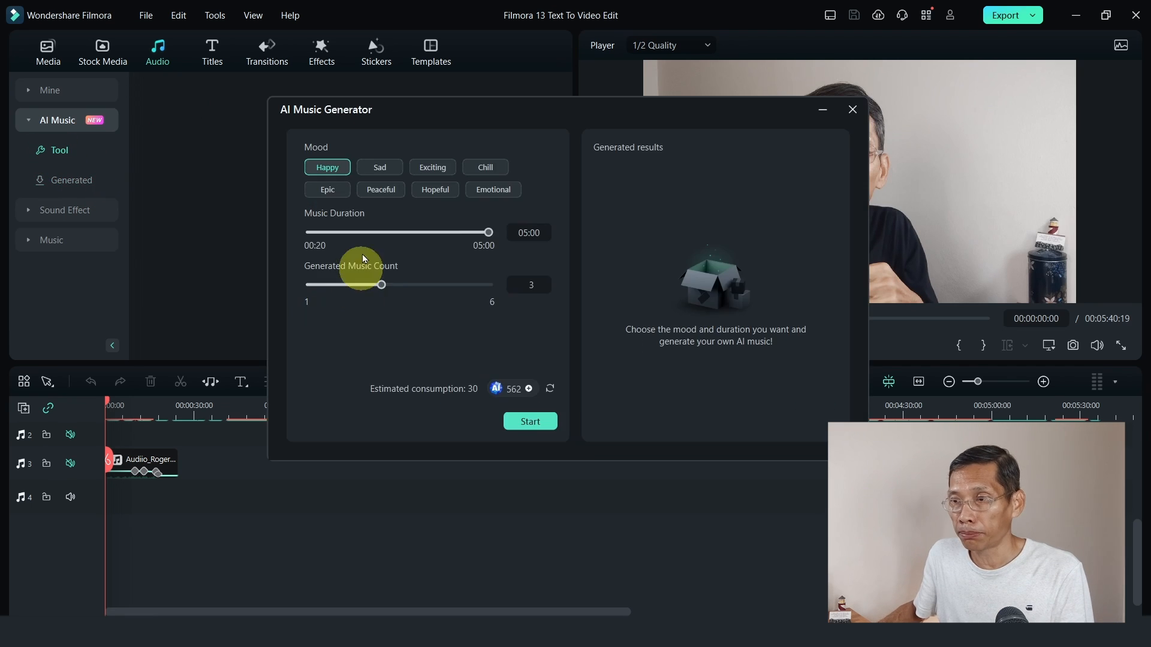
{"action": "left_click", "coordinate": [338, 196]}
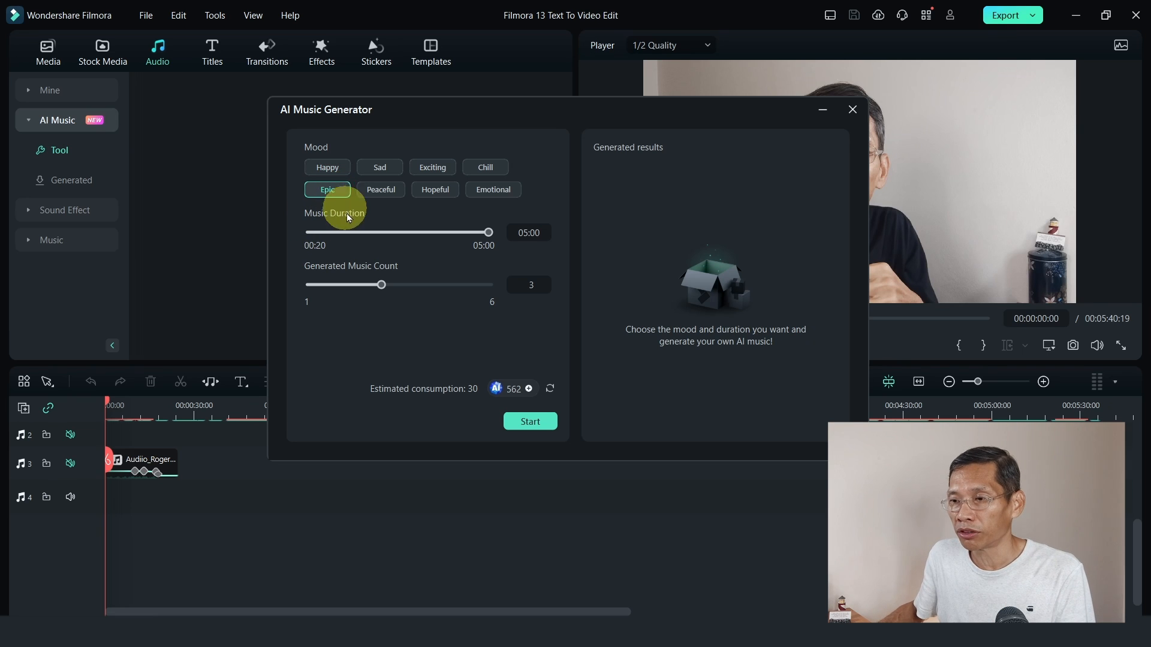
{"action": "mouse_move", "coordinate": [511, 393]}
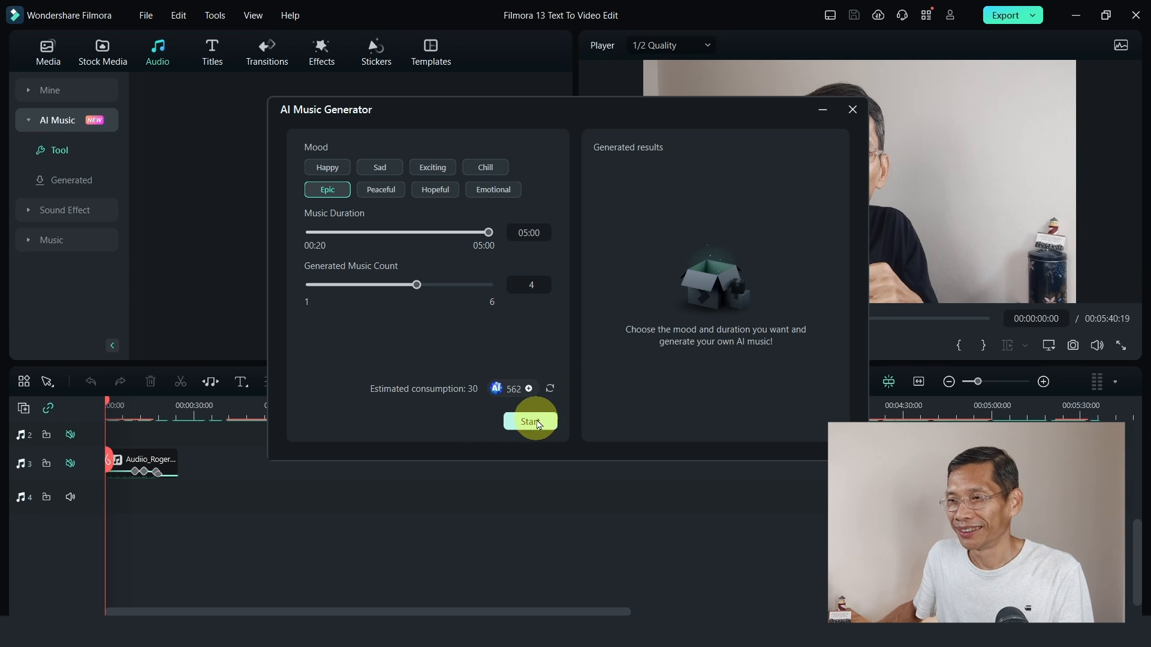
{"action": "left_click", "coordinate": [537, 423]}
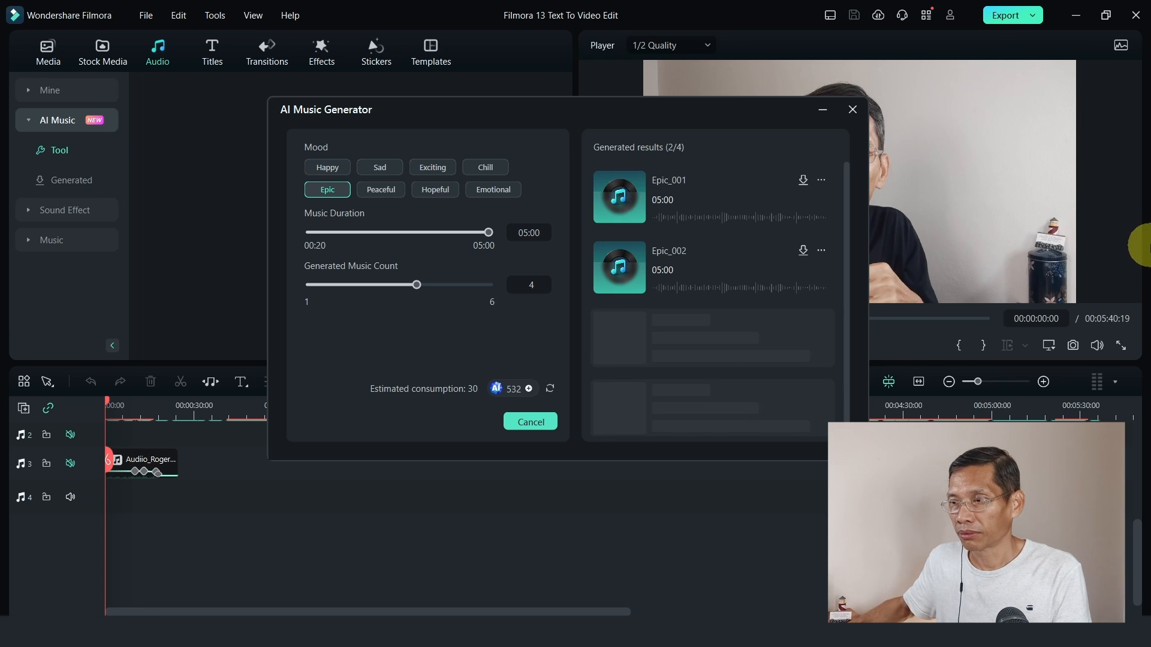
Listen to different passages of the generated tracks Epic_001, Epic_002 and Epic_003.
{"action": "left_click", "coordinate": [615, 201]}
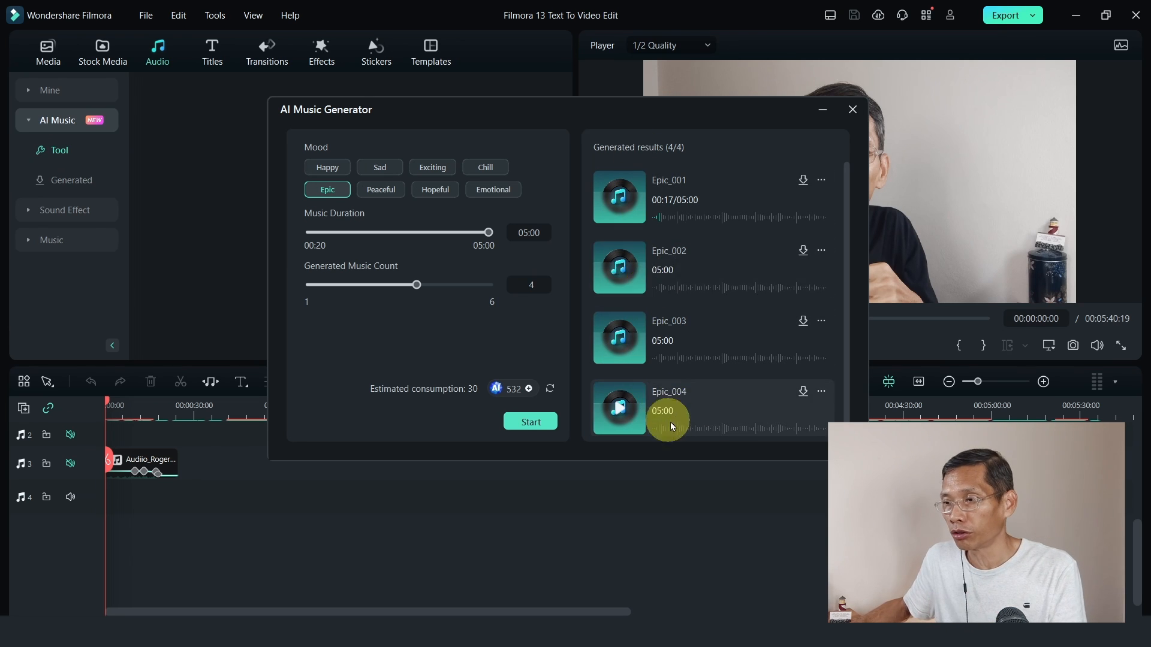
{"action": "left_click", "coordinate": [624, 268]}
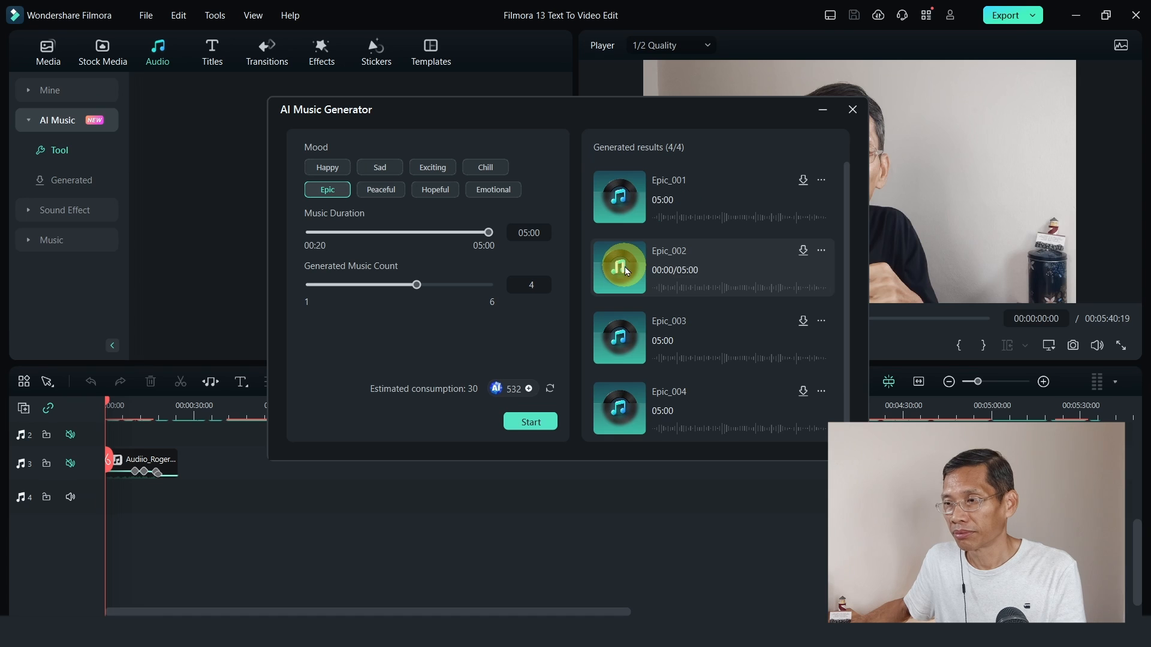
{"action": "left_click", "coordinate": [688, 290]}
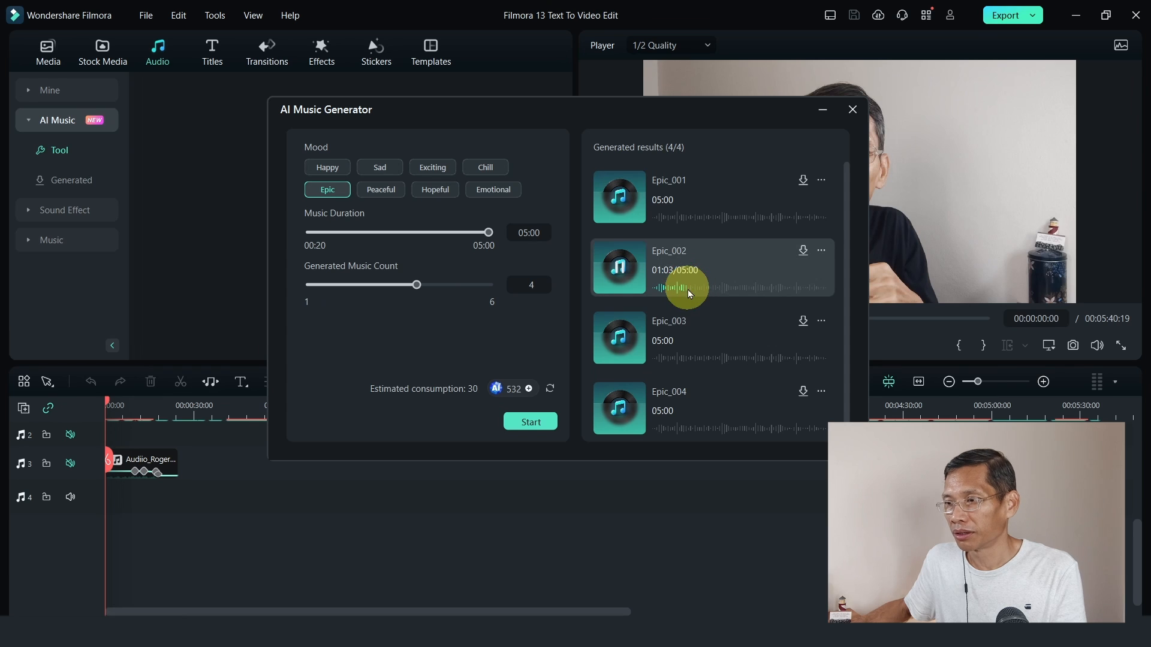
{"action": "left_click", "coordinate": [717, 289]}
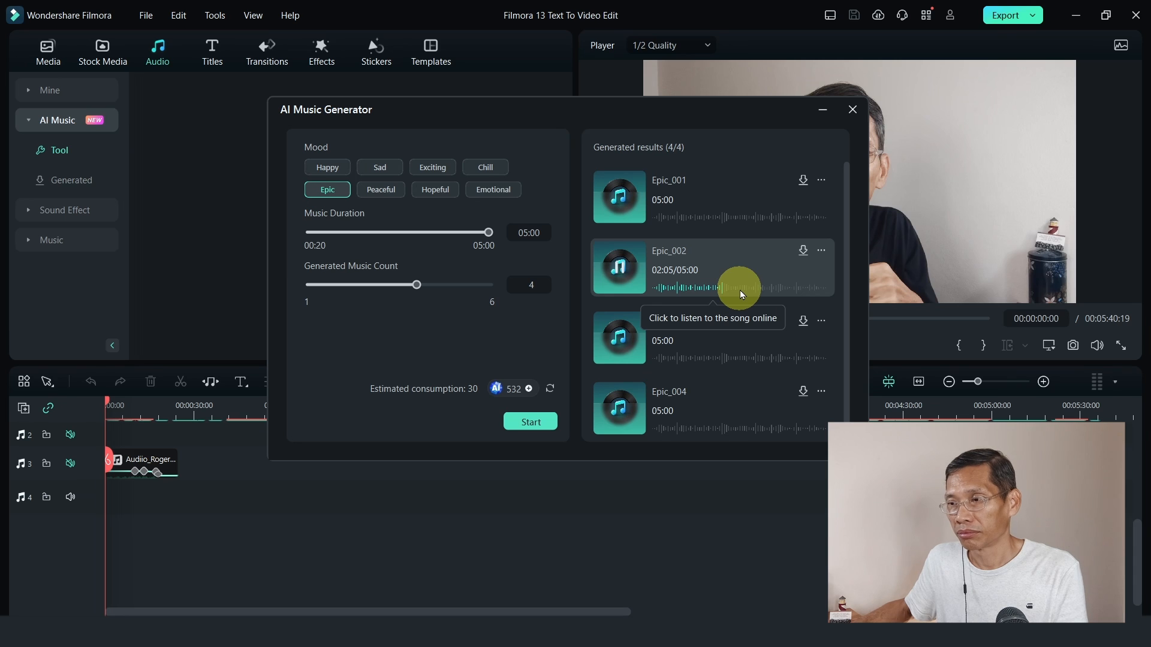
{"action": "left_click", "coordinate": [705, 217]}
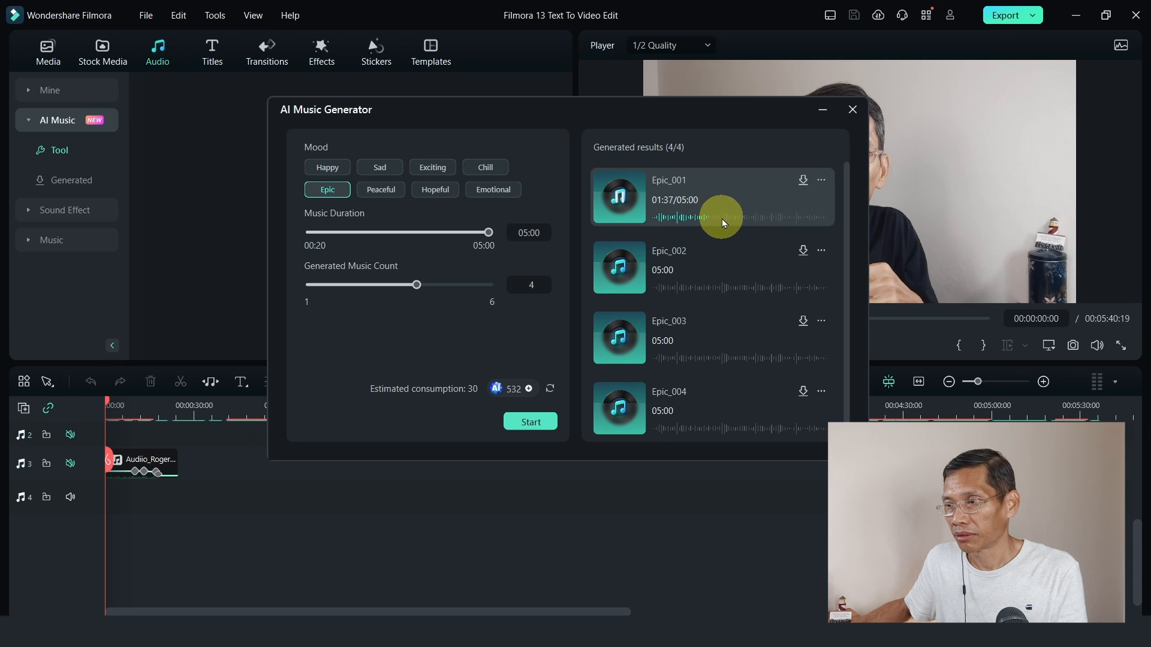
{"action": "left_click", "coordinate": [729, 218]}
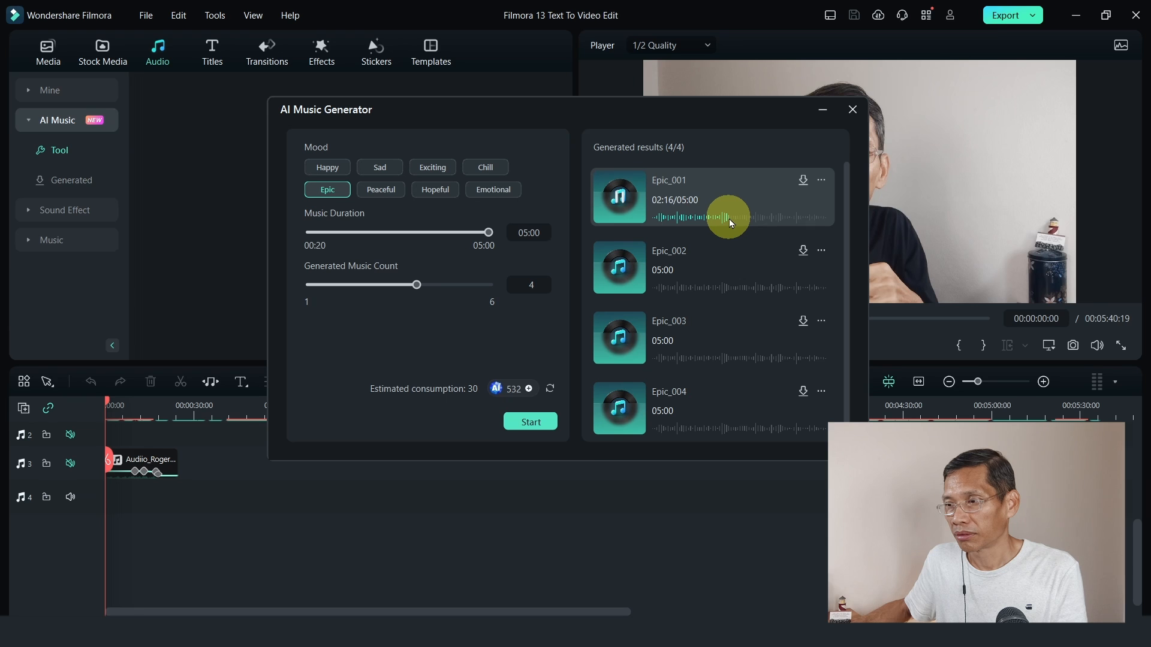
{"action": "left_click", "coordinate": [619, 200]}
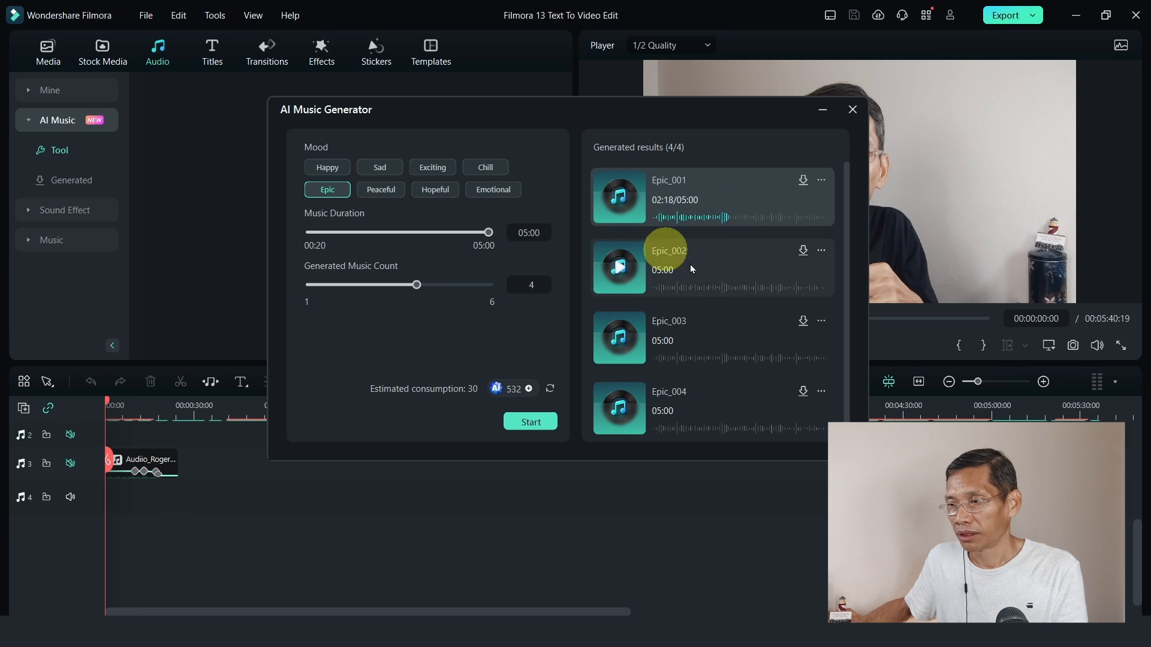
{"action": "left_click", "coordinate": [622, 339]}
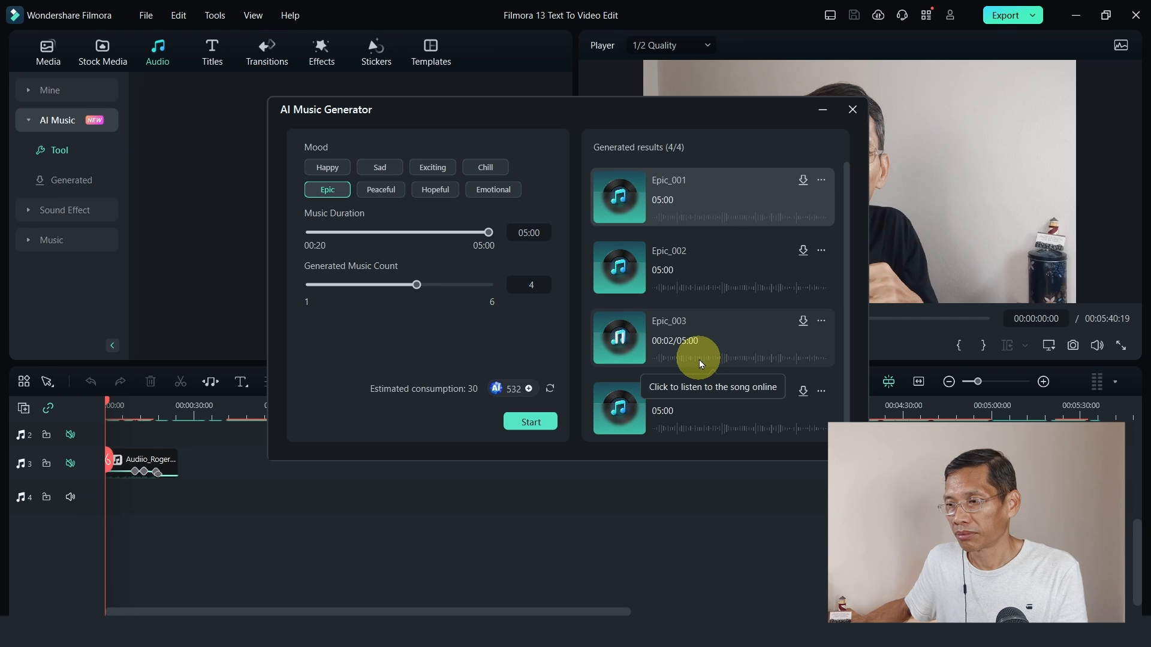
{"action": "left_click", "coordinate": [728, 358]}
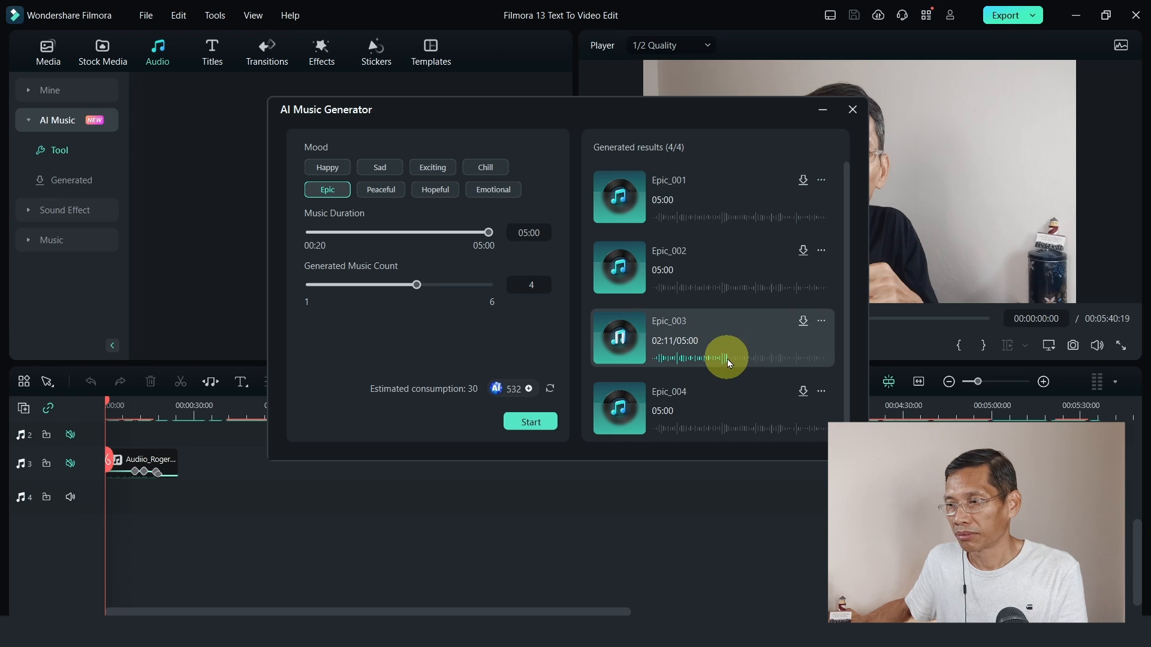
{"action": "left_click", "coordinate": [620, 337]}
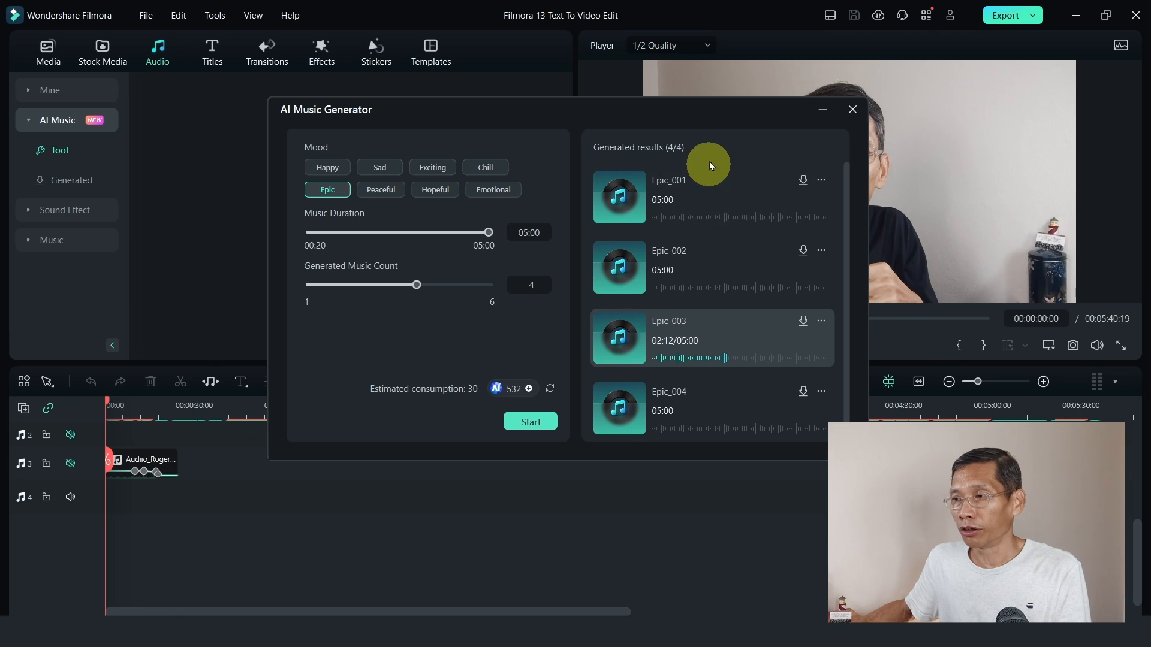
Download Epic_001, Epic_003 and Epic_004, and close the AI Music Generator.
{"action": "left_click", "coordinate": [804, 181]}
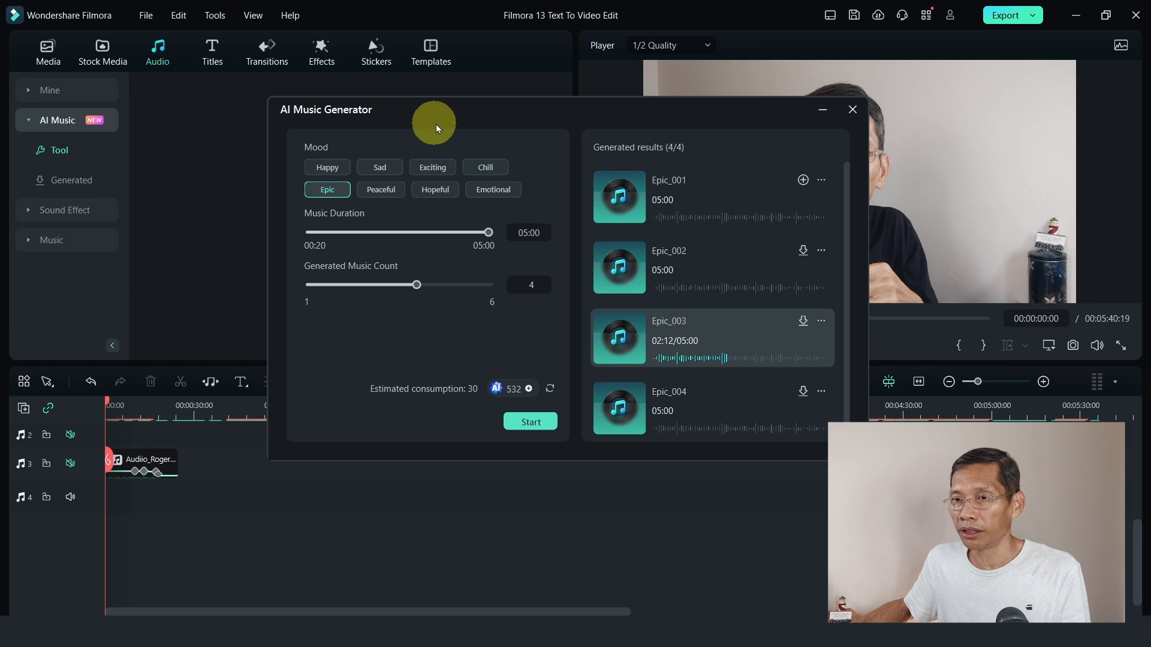
{"action": "left_click", "coordinate": [91, 181]}
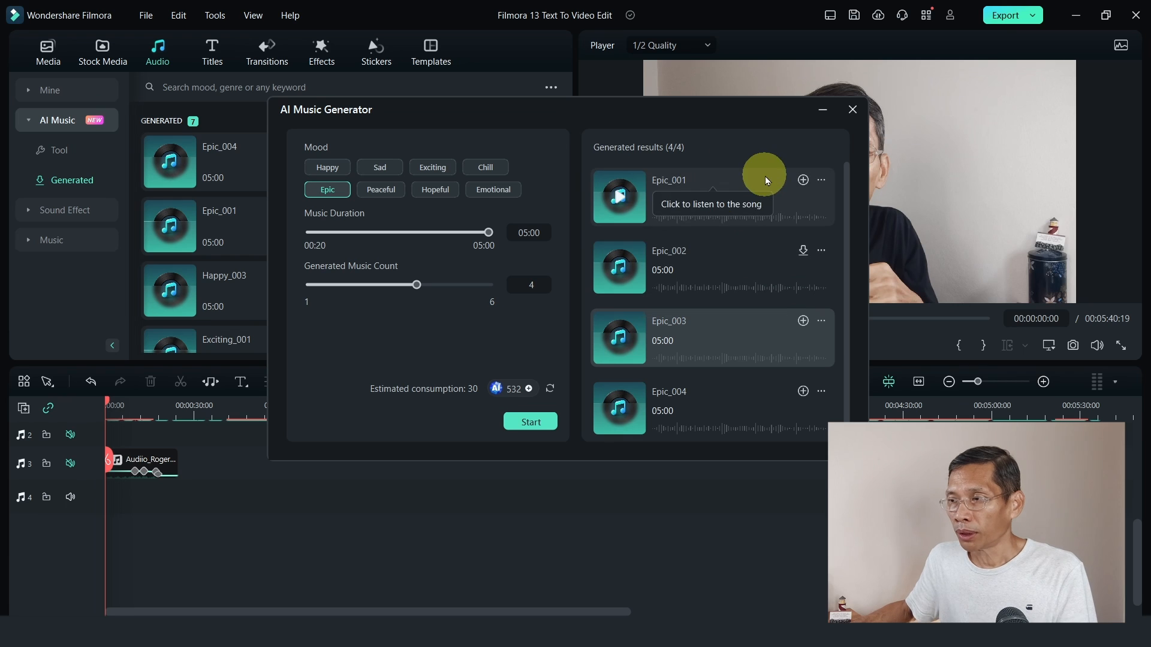
{"action": "left_click", "coordinate": [852, 110]}
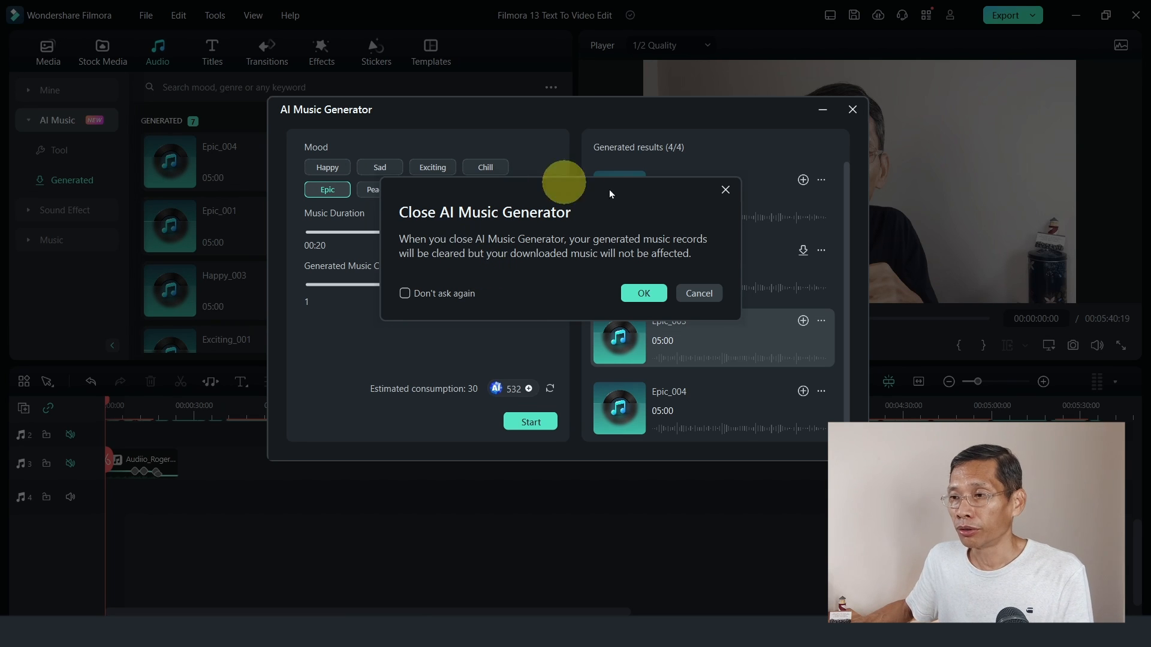
{"action": "left_click", "coordinate": [656, 298]}
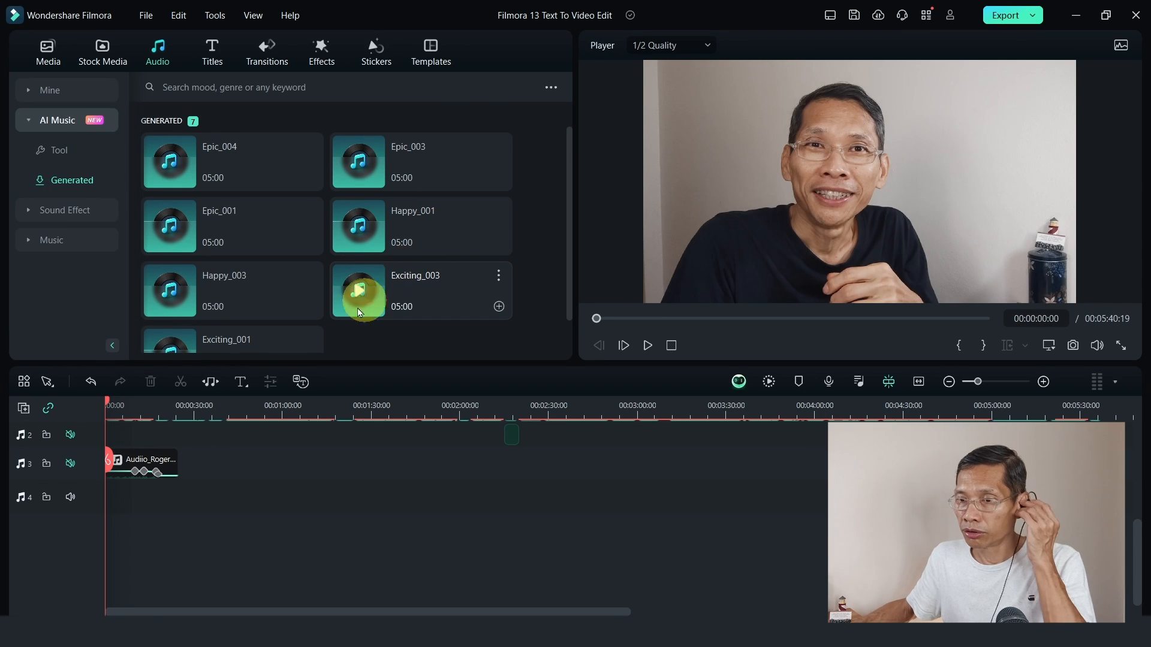
Preview Epic_004 from the generated music and place it on audio track 4 at the start of the timeline.
{"action": "left_click_drag", "start_coordinate": [1139, 546], "coordinate": [1138, 514]}
{"action": "mouse_move", "coordinate": [164, 155]}
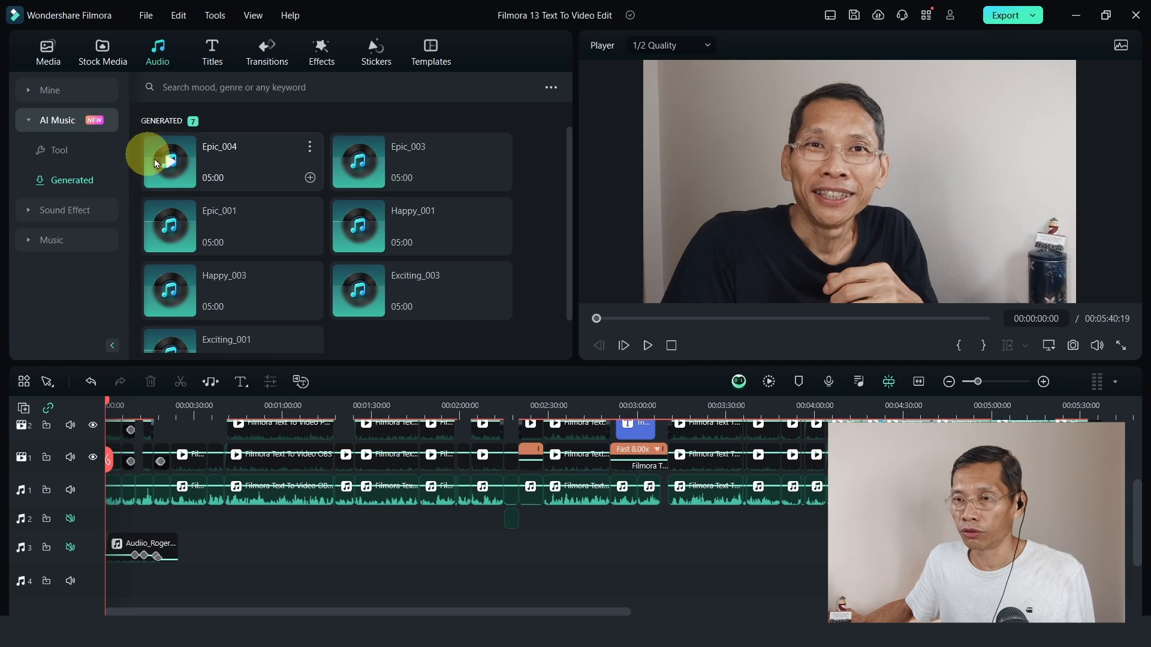
{"action": "left_click", "coordinate": [170, 163]}
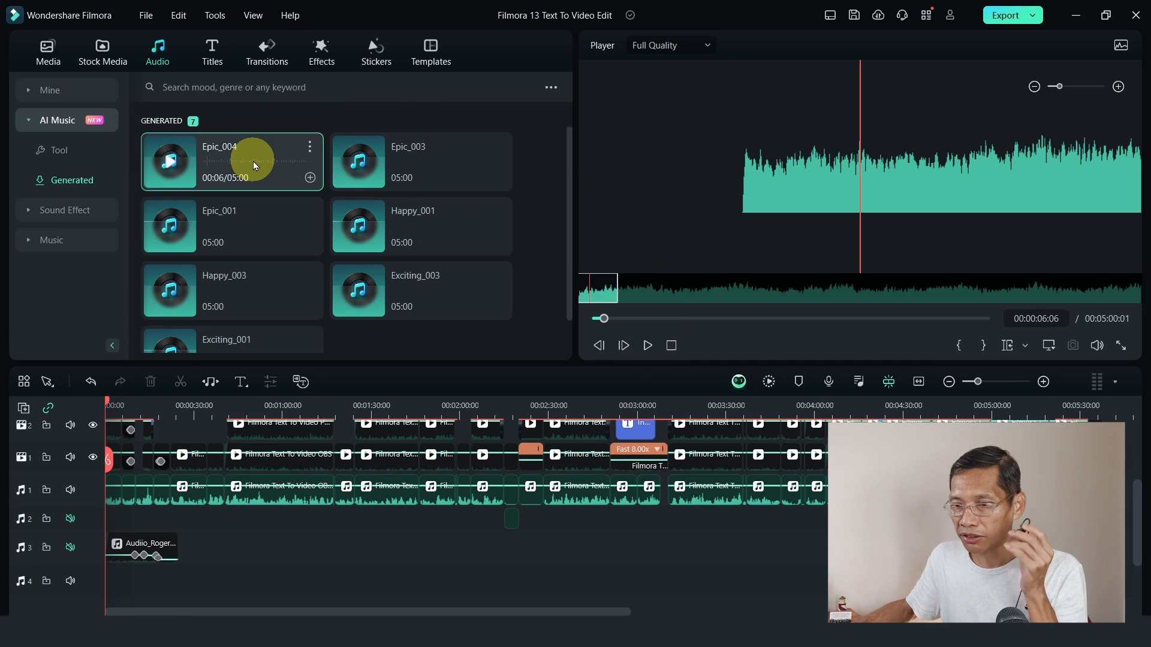
{"action": "left_click_drag", "start_coordinate": [253, 161], "coordinate": [188, 596]}
{"action": "left_click_drag", "start_coordinate": [171, 579], "coordinate": [90, 576]}
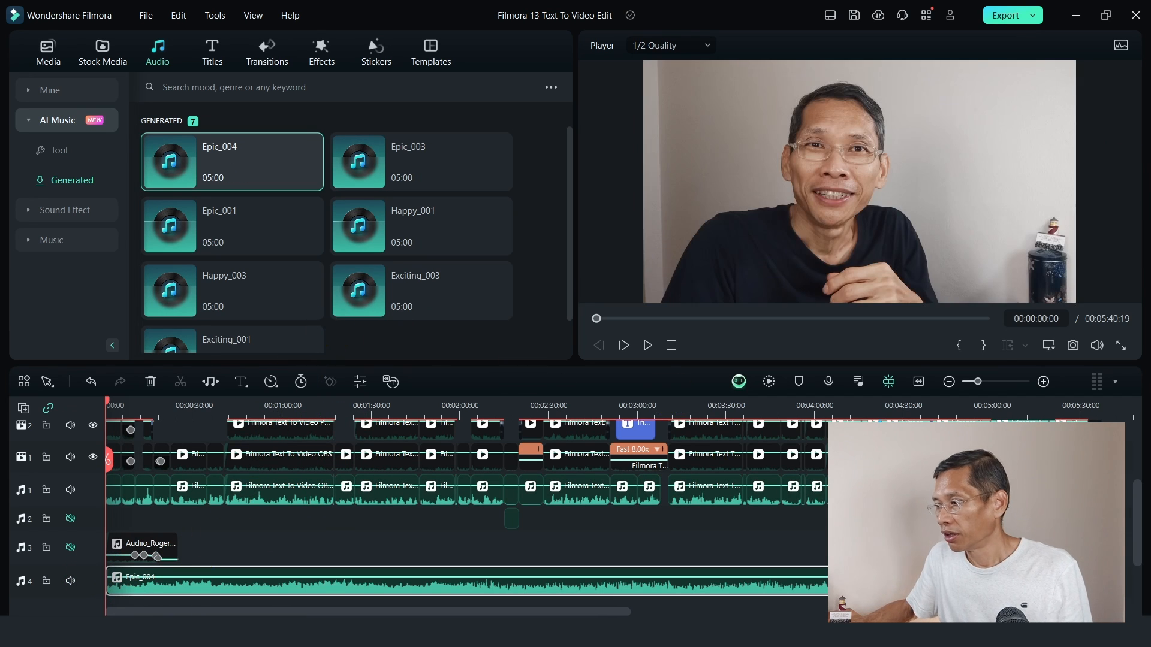
{"action": "mouse_move", "coordinate": [1138, 535]}
{"action": "left_mouse_down"}
{"action": "mouse_move", "coordinate": [1132, 500]}
{"action": "mouse_move", "coordinate": [1127, 548]}
{"action": "left_mouse_up"}
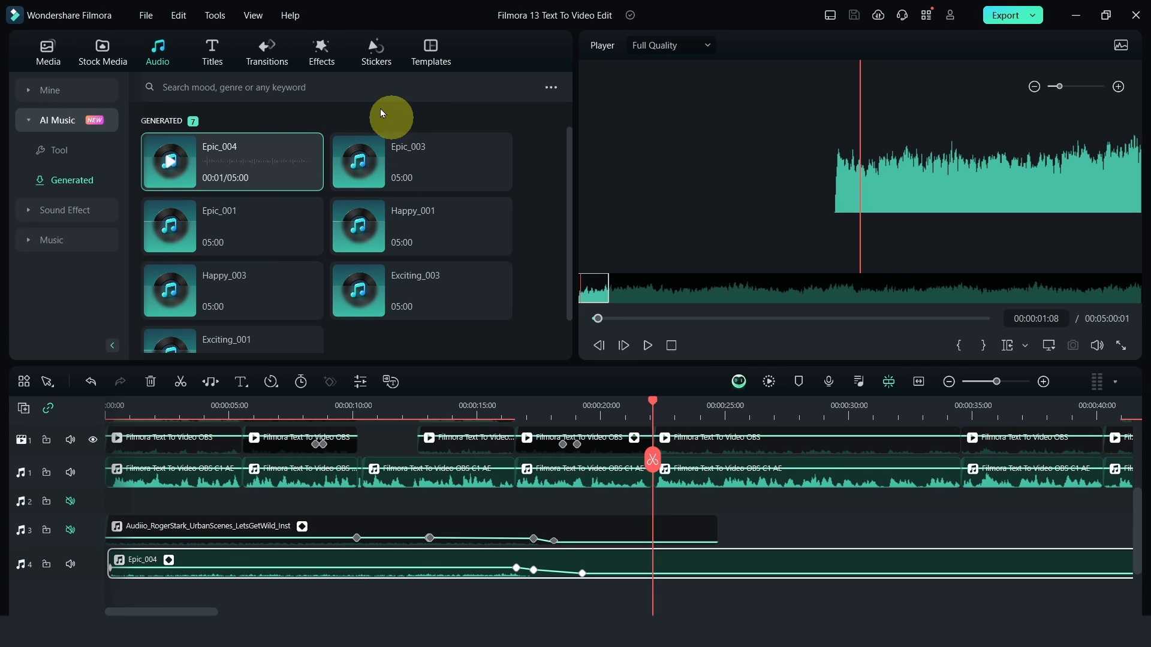
Open the Folders preferences to check the default storage location.
{"action": "left_click", "coordinate": [145, 15]}
{"action": "left_click", "coordinate": [180, 316]}
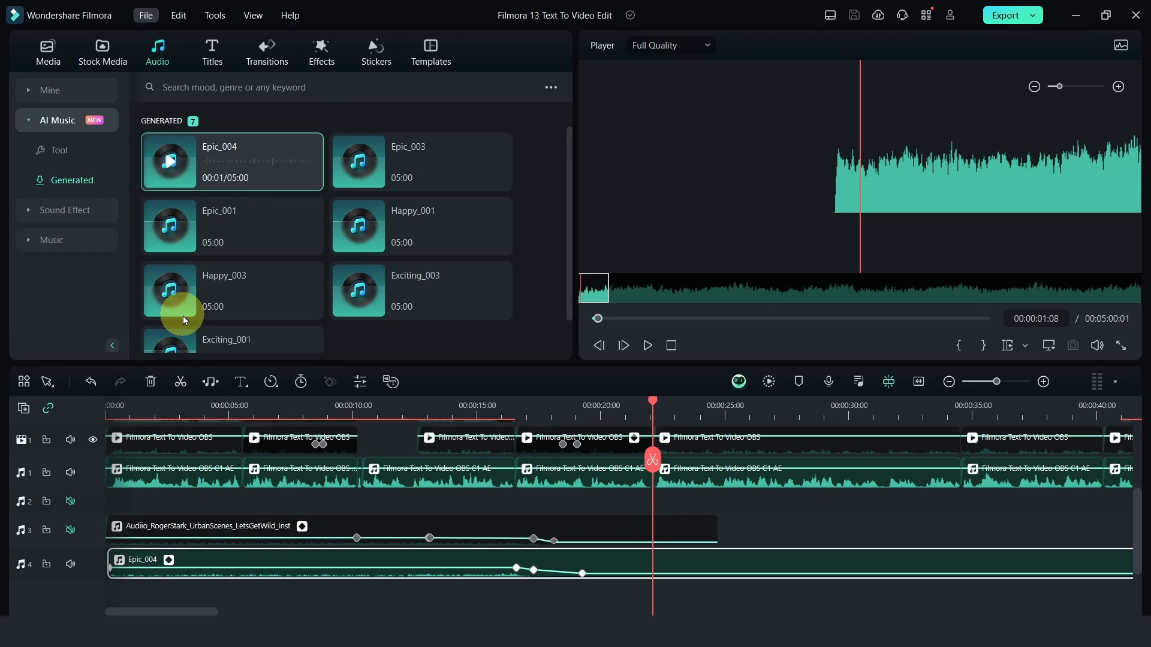
{"action": "left_click", "coordinate": [507, 60]}
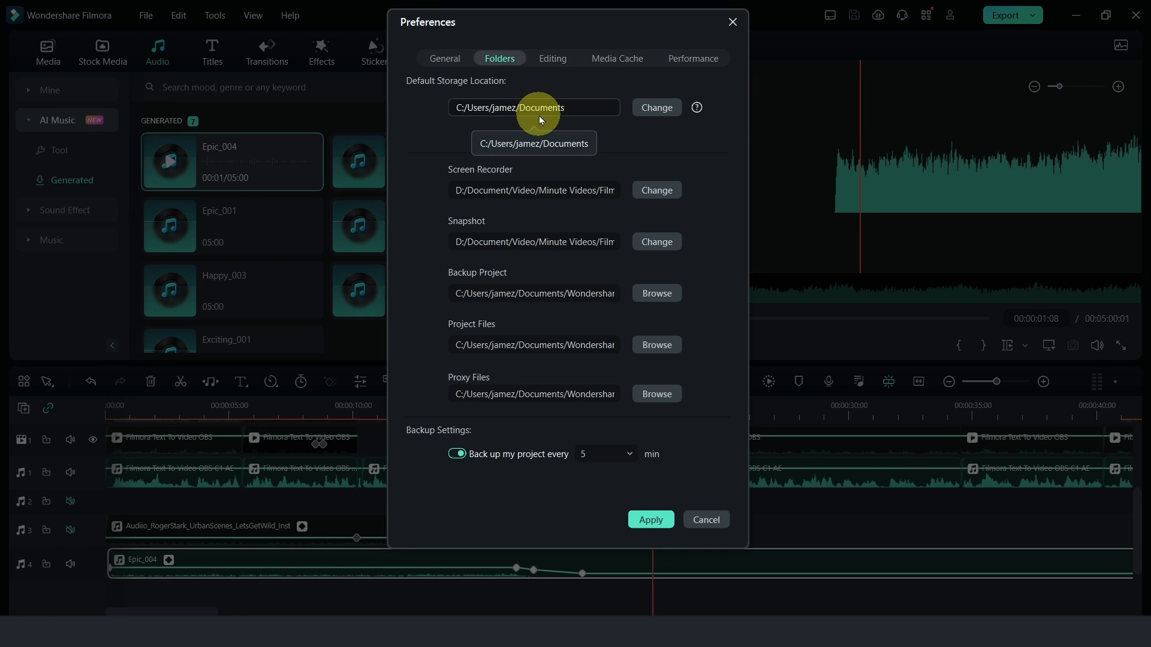
Switch to File Explorer and open the AIMusic folder inside Documents, Wondershare, Wondershare Filmora, Download, Filmora.
{"action": "mouse_move", "coordinate": [132, 632]}
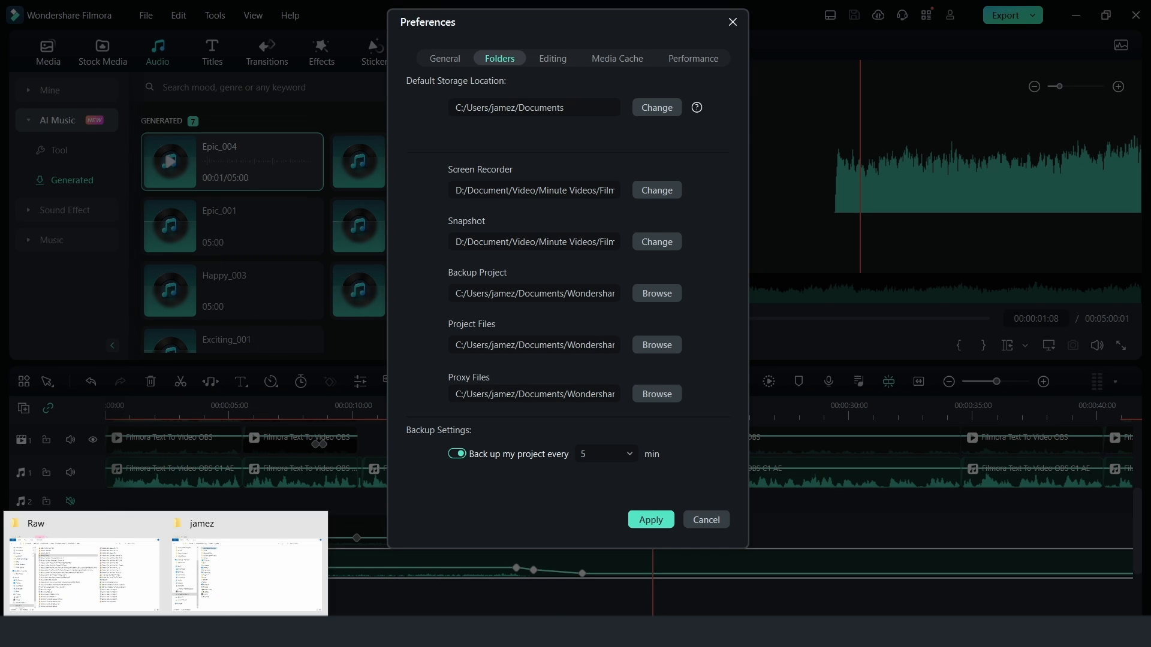
{"action": "left_click", "coordinate": [239, 532]}
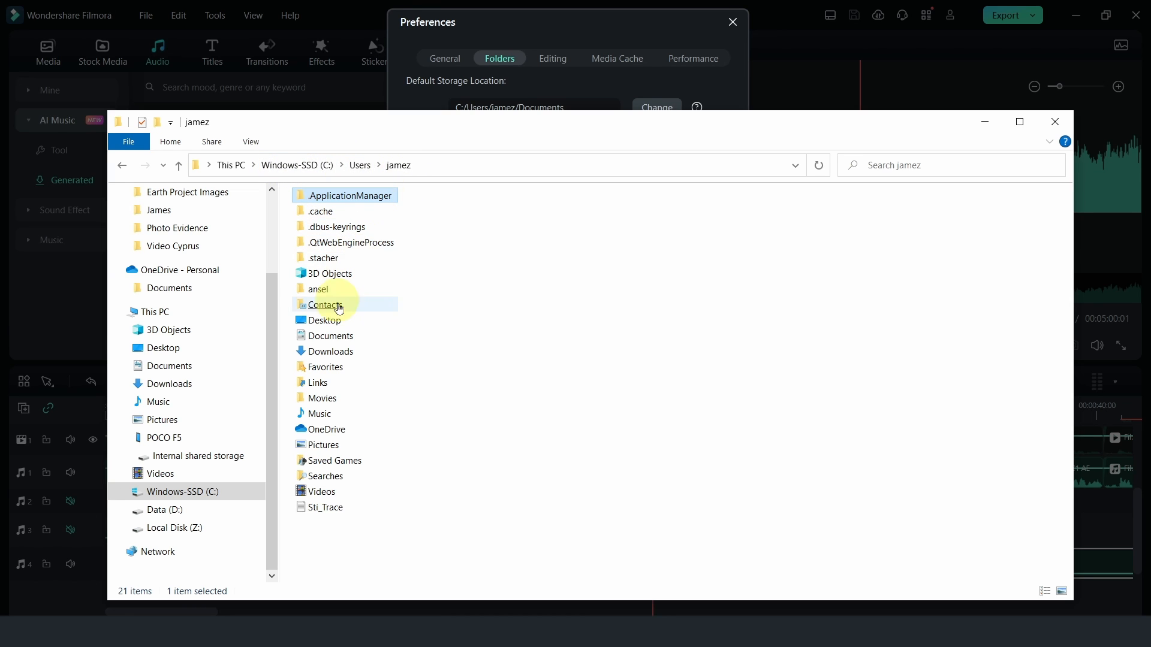
{"action": "double_click", "coordinate": [334, 336]}
{"action": "left_click", "coordinate": [336, 337]}
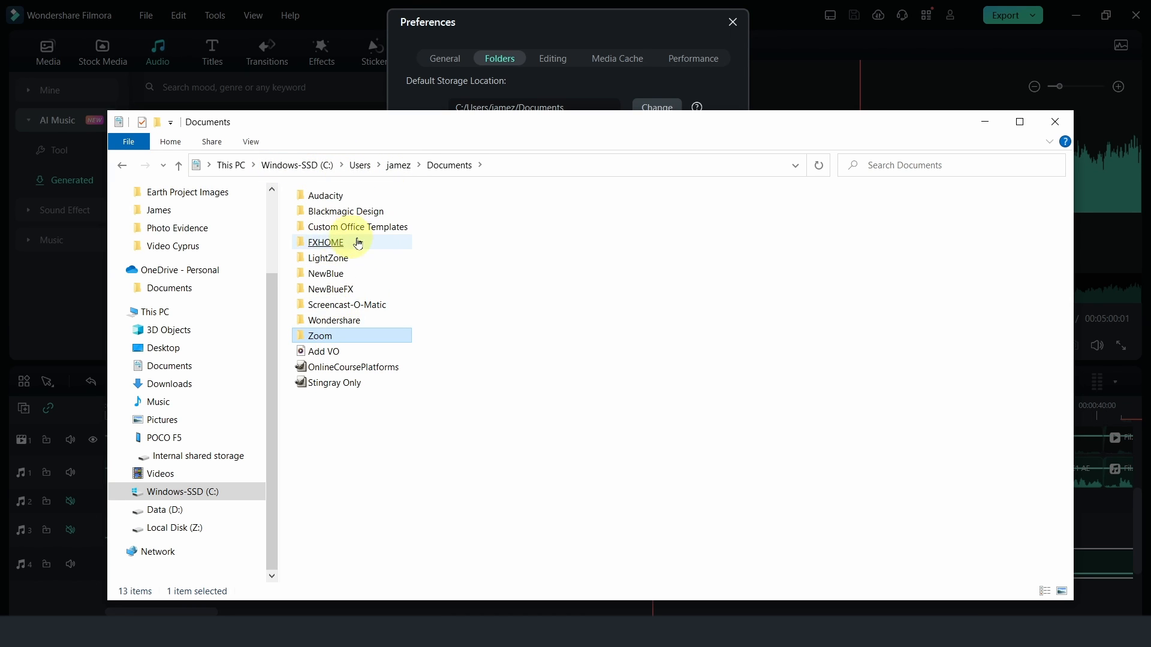
{"action": "double_click", "coordinate": [337, 320]}
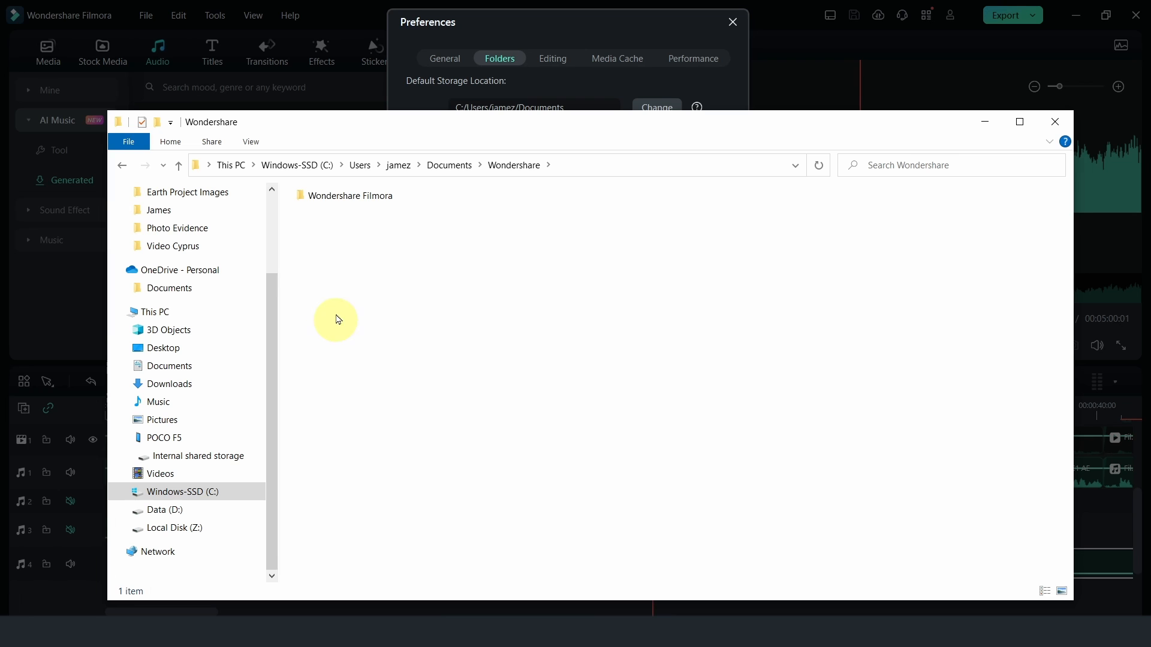
{"action": "double_click", "coordinate": [328, 198]}
{"action": "left_click", "coordinate": [328, 201]}
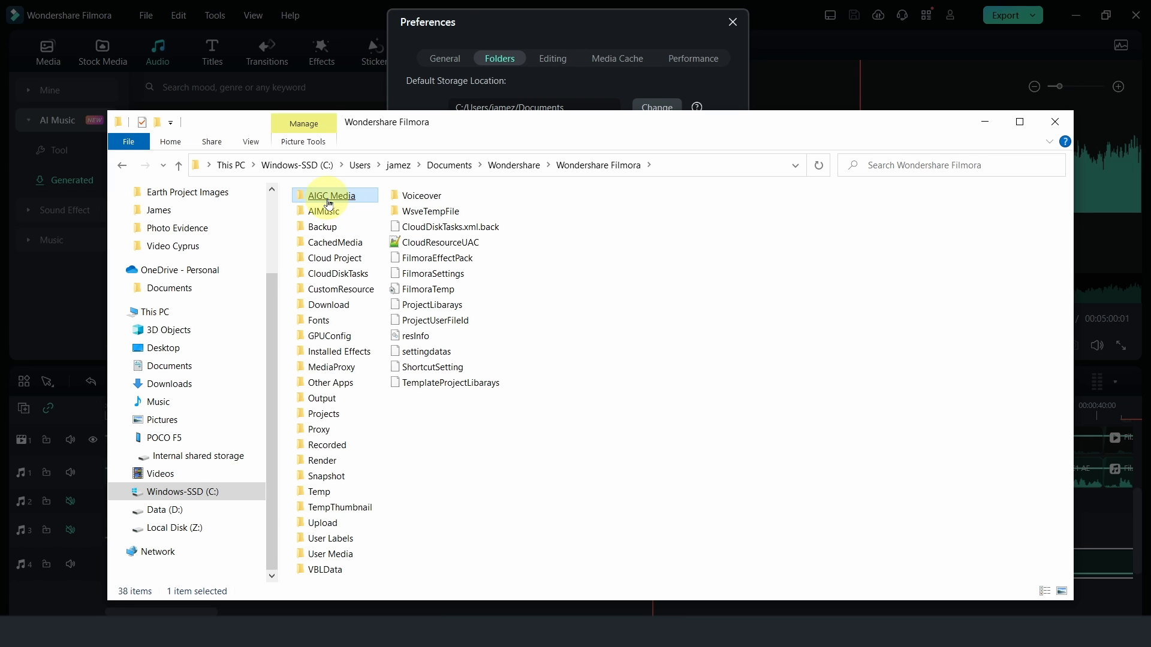
{"action": "double_click", "coordinate": [329, 304]}
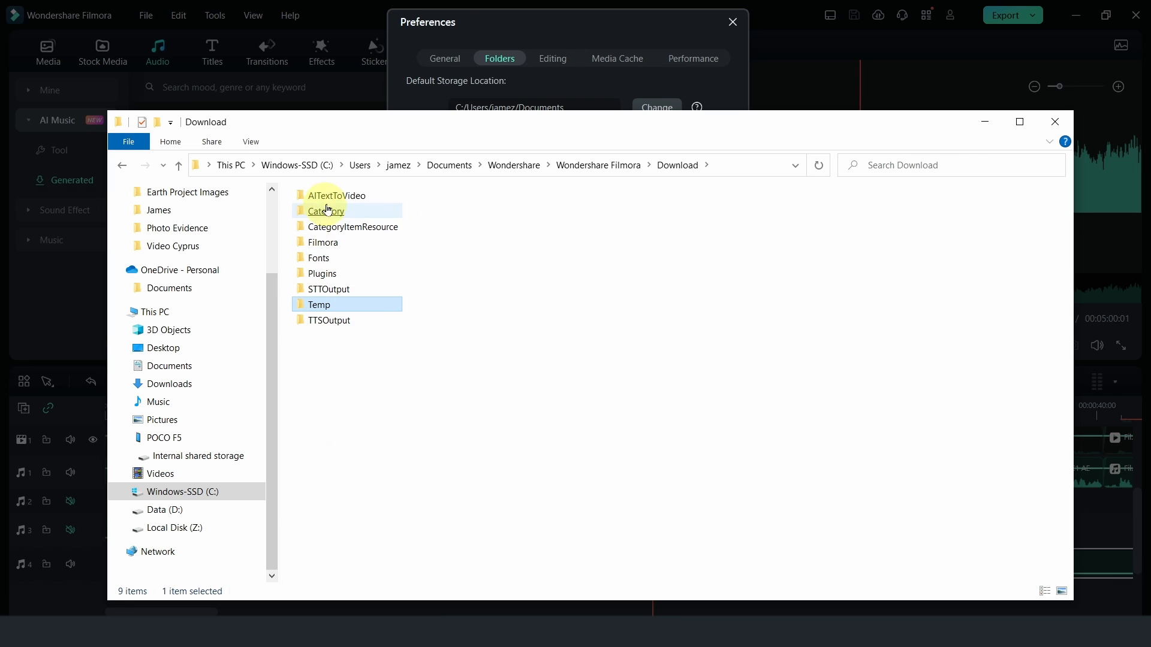
{"action": "double_click", "coordinate": [328, 246]}
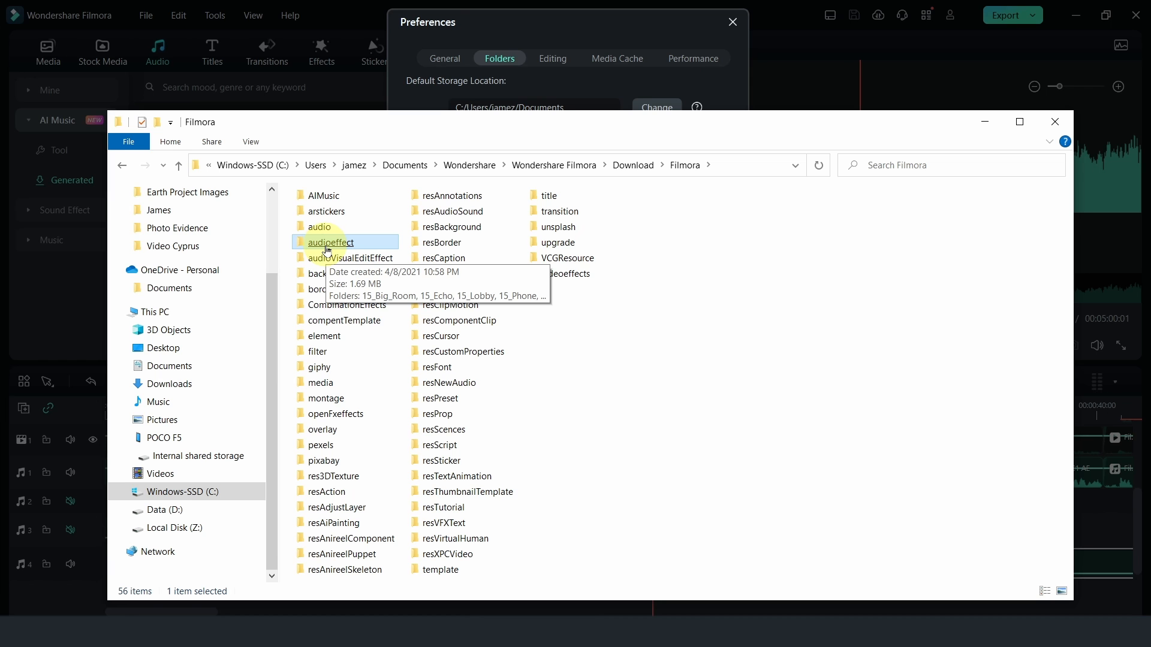
{"action": "double_click", "coordinate": [322, 196]}
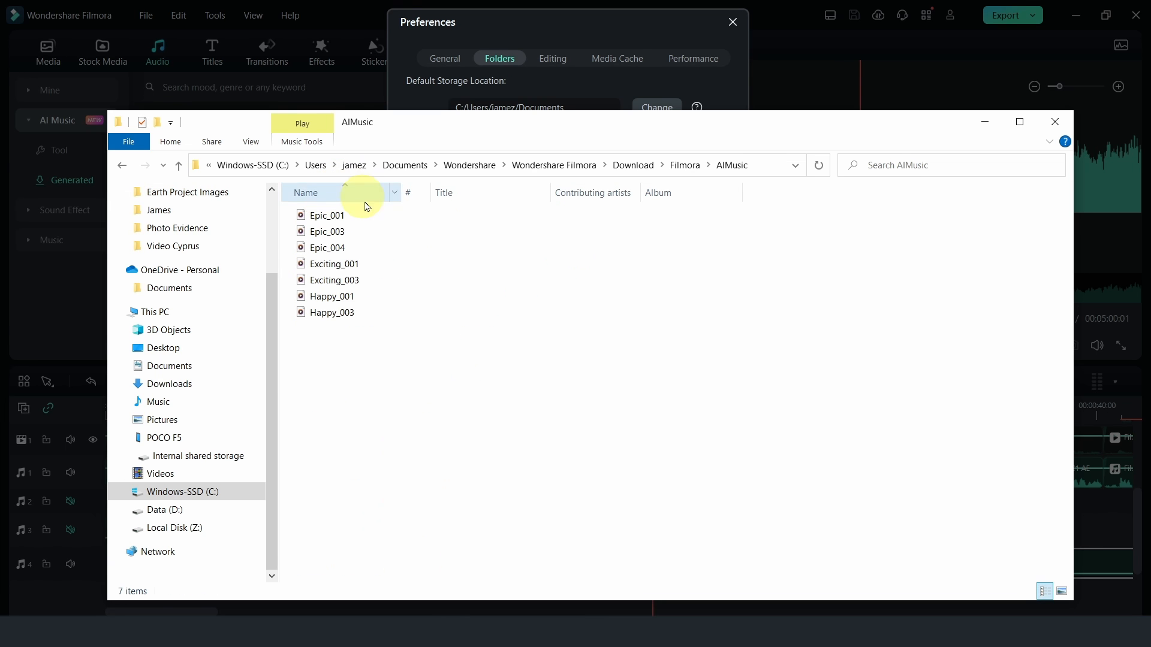